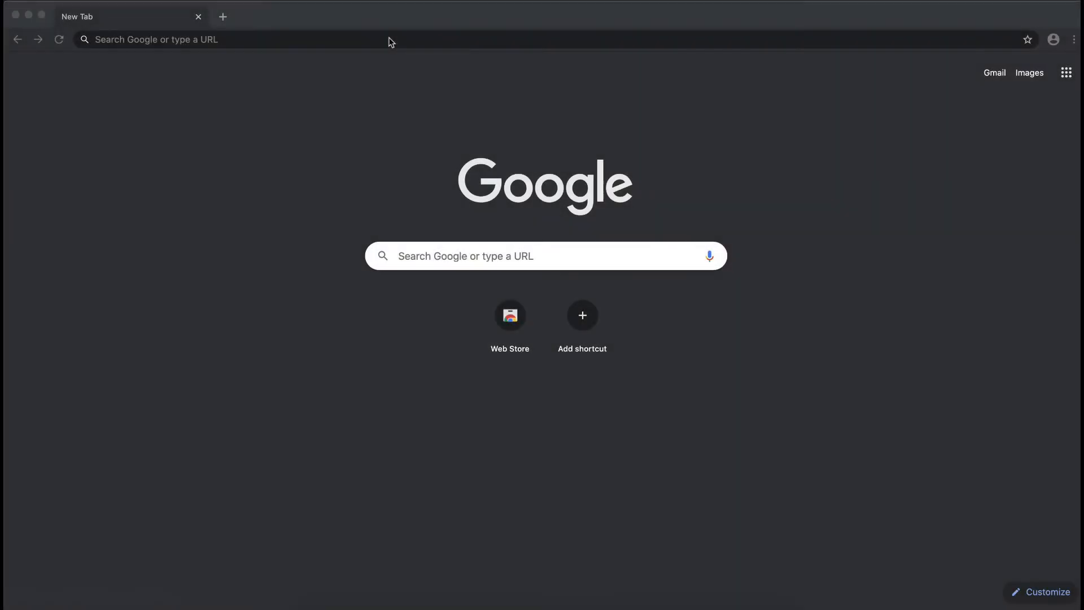
Step: Search Google for "pycharm download" and open the JetBrains PyCharm download page
left_click(387, 39)
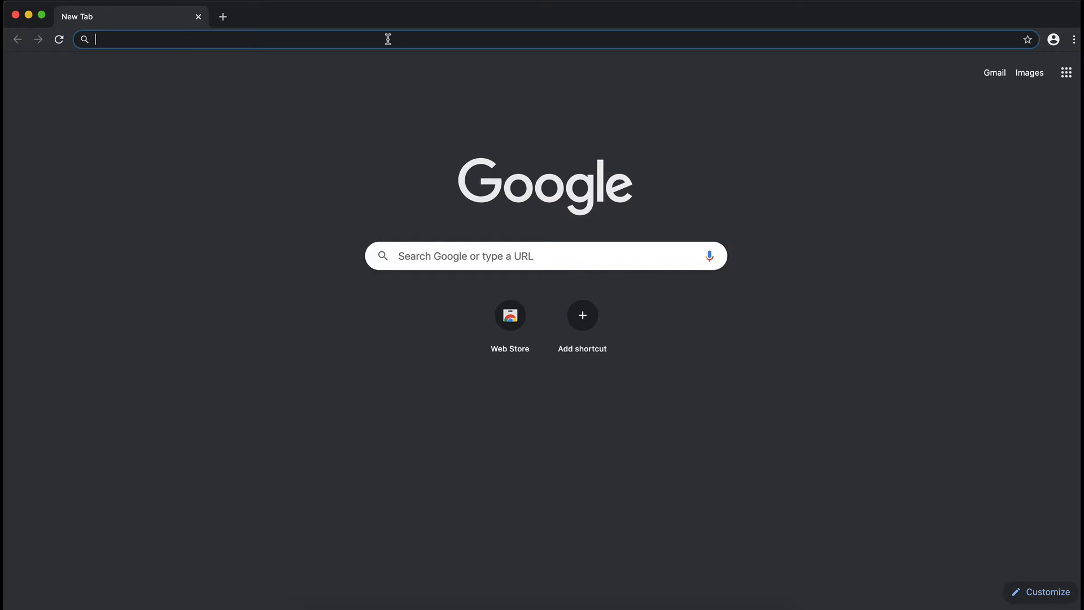
type("py")
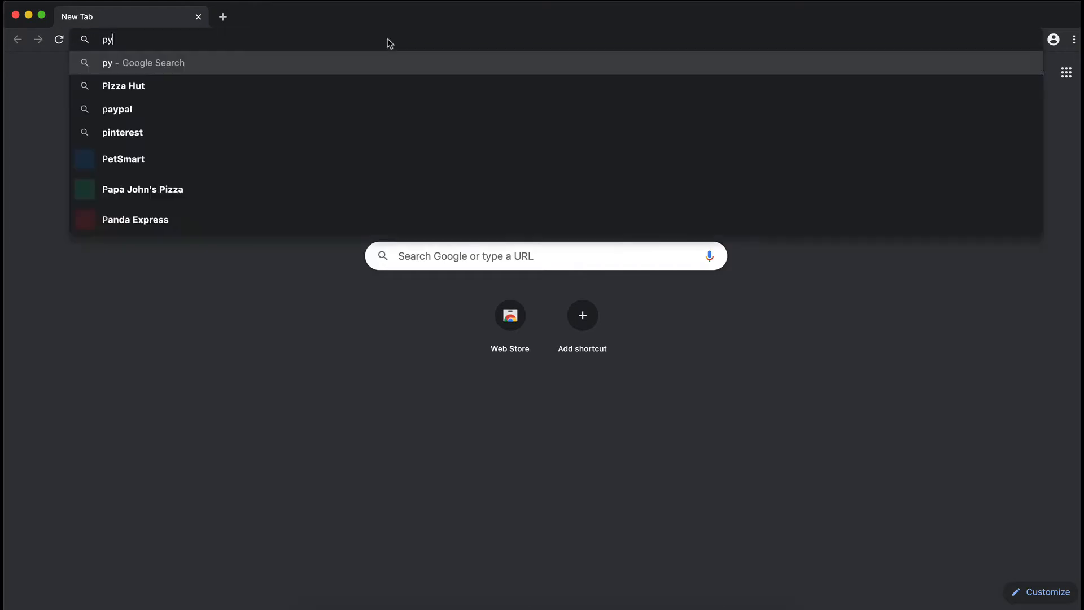
type("charm down")
key("Return")
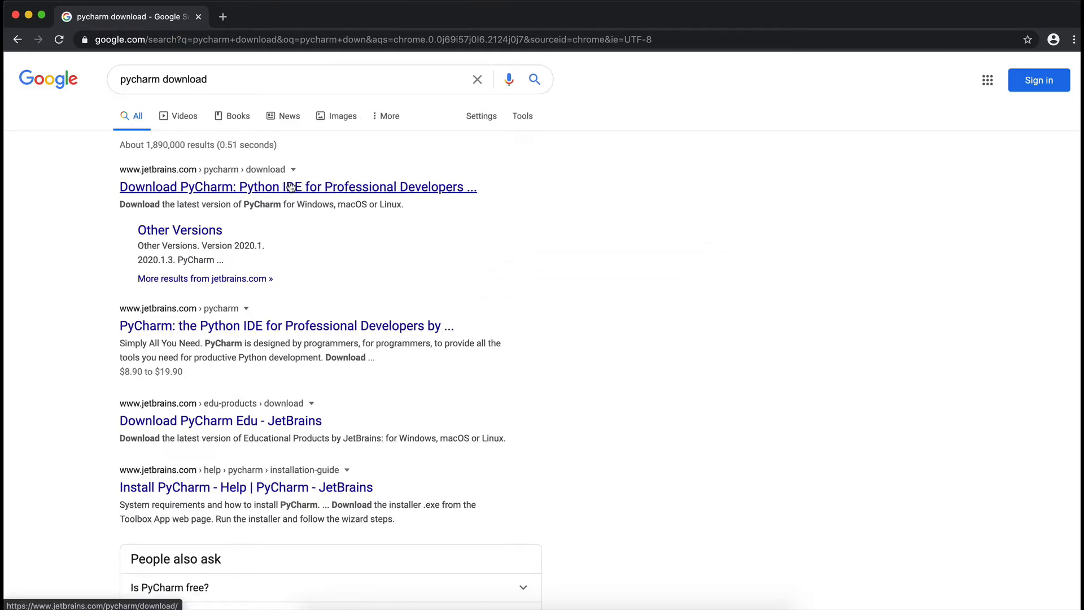
left_click(289, 187)
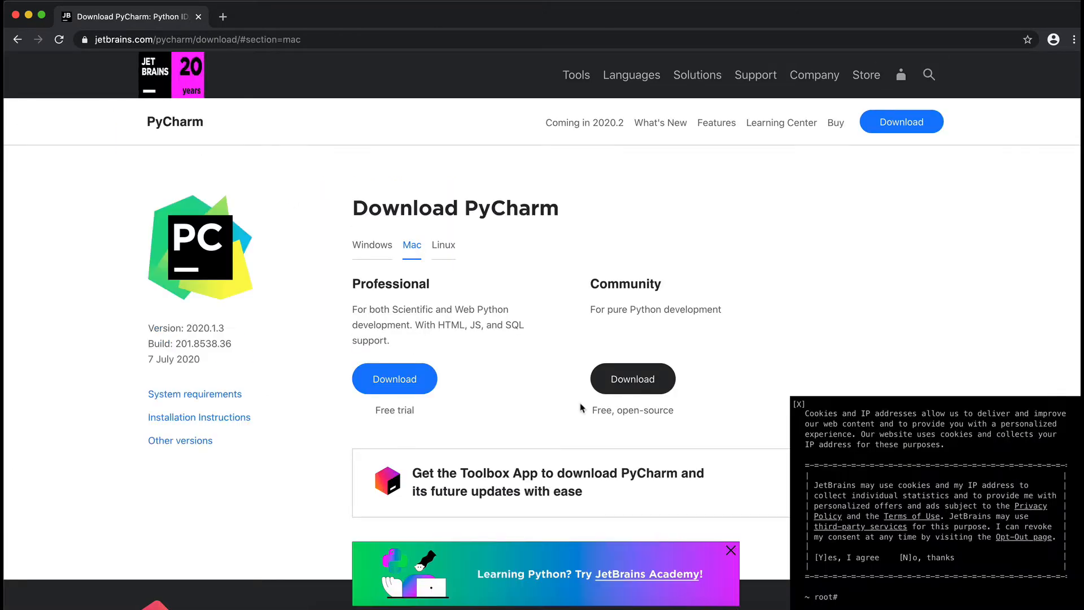
Step: Download the free Community edition of PyCharm for Mac
scroll(547, 370, "down", 3)
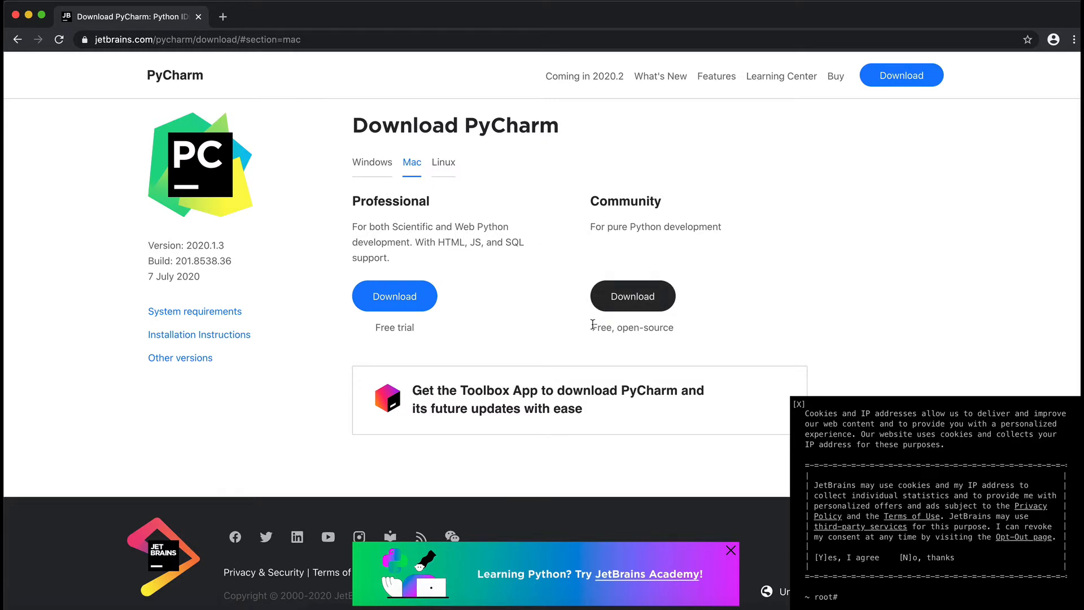
left_click(621, 303)
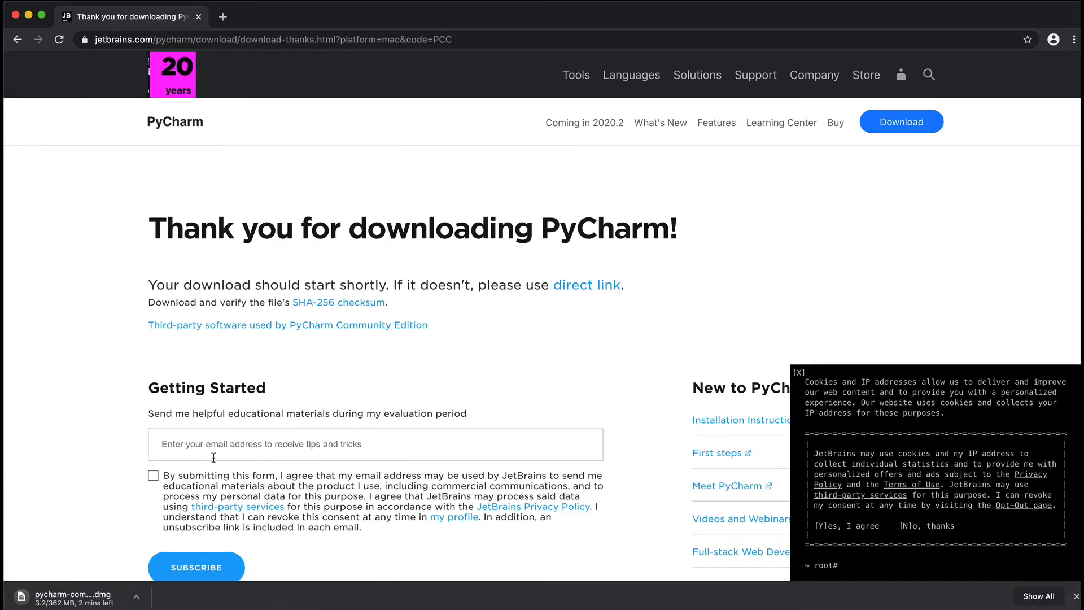
scroll(235, 398, "down", 3)
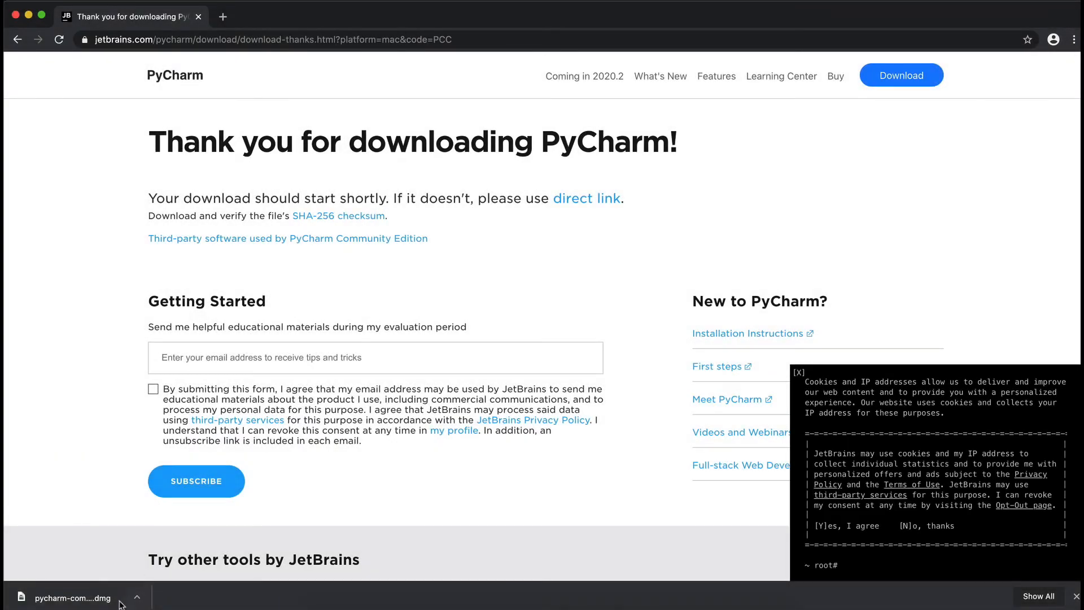
Step: Install PyCharm CE from the downloaded disk image into the Applications folder and launch it
left_click(110, 600)
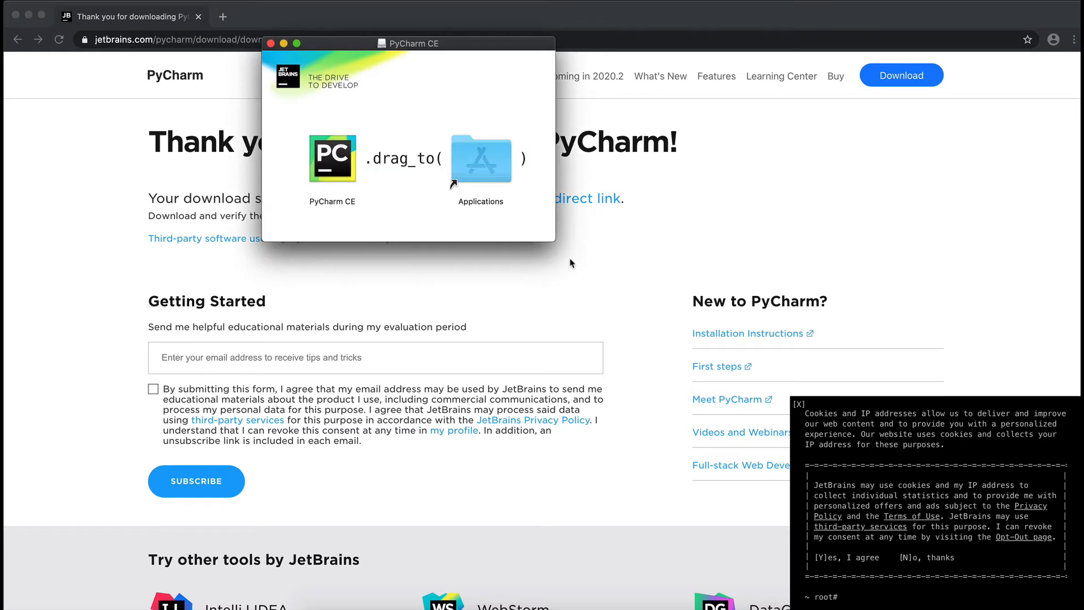
left_click_drag(366, 179, 513, 175)
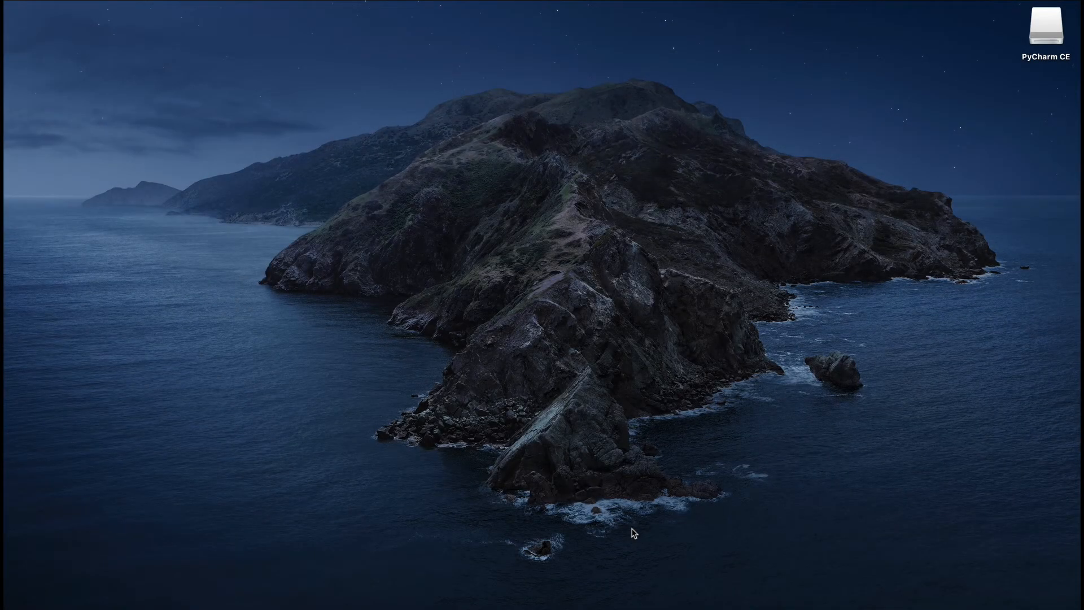
key("super+space")
type("pycharm")
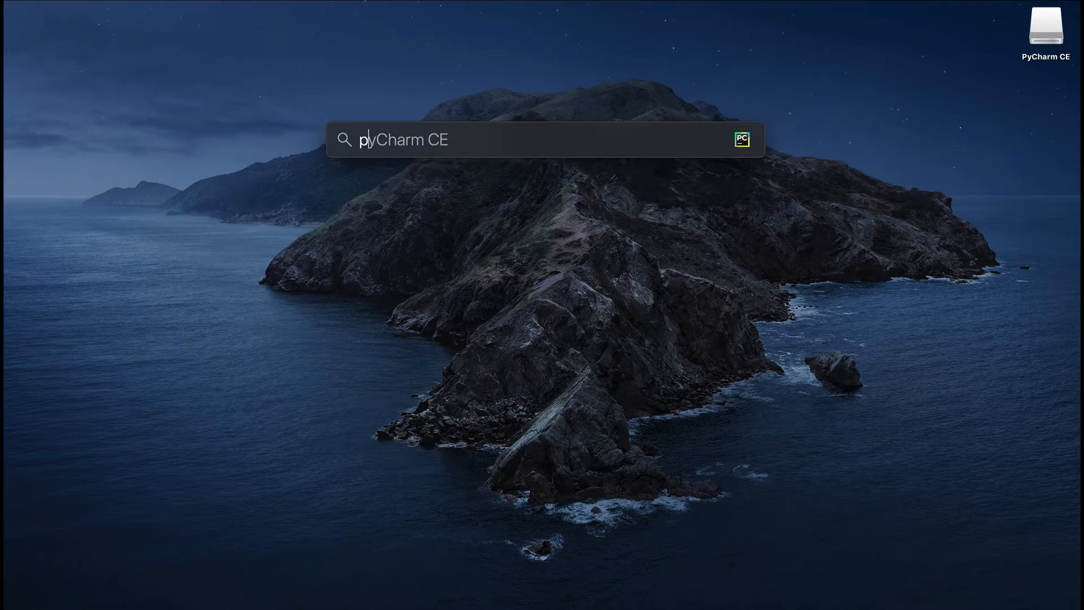
key("Return")
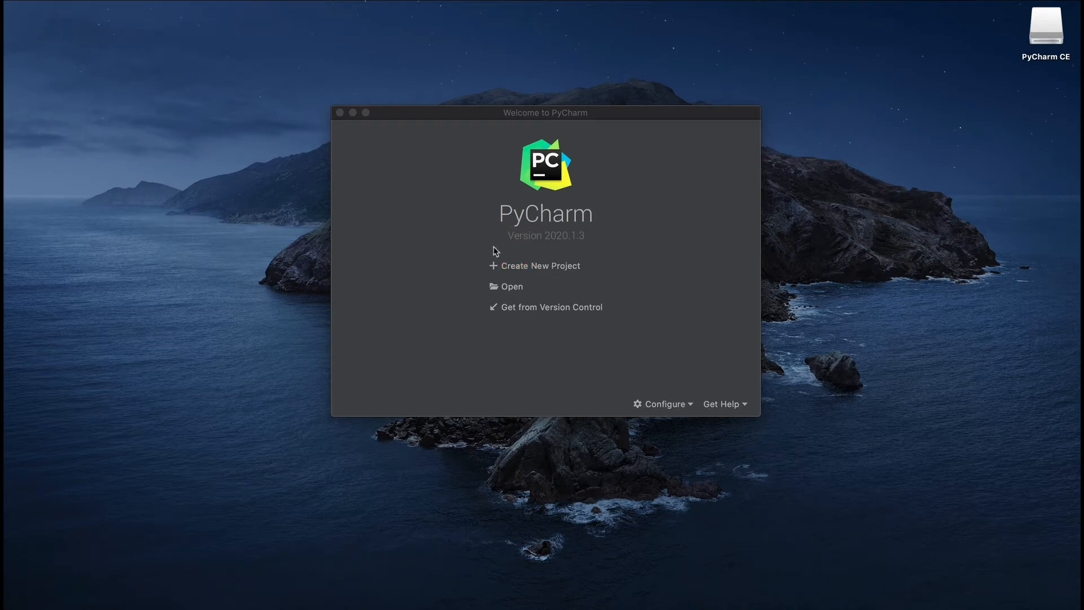
Step: Create a new project named TestProject in the PycharmProjects folder, using a new Virtualenv environment
left_click(526, 265)
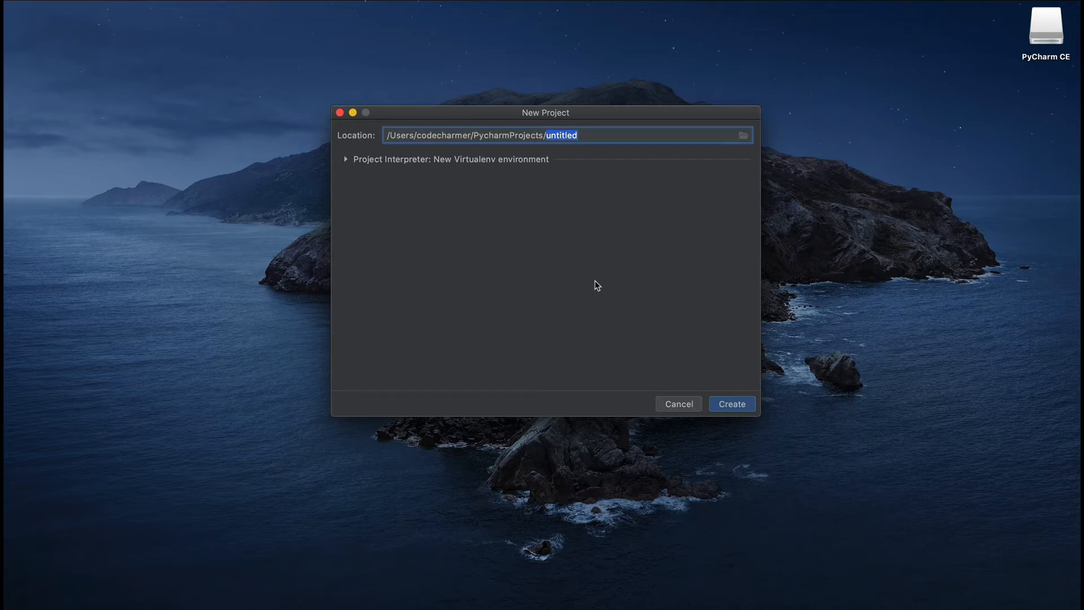
type("Test")
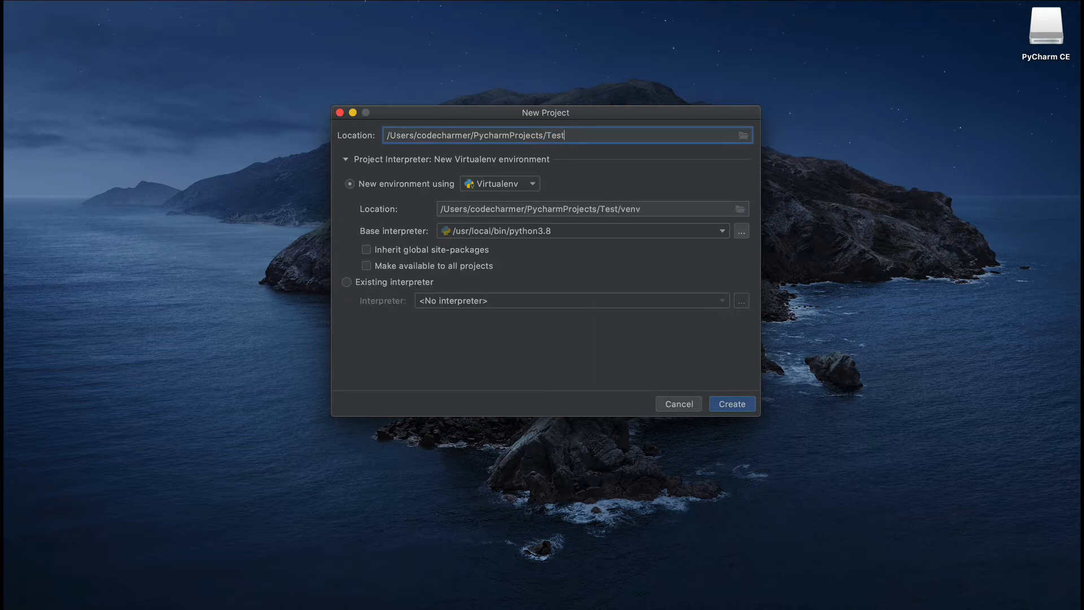
type("Project")
left_click(498, 183)
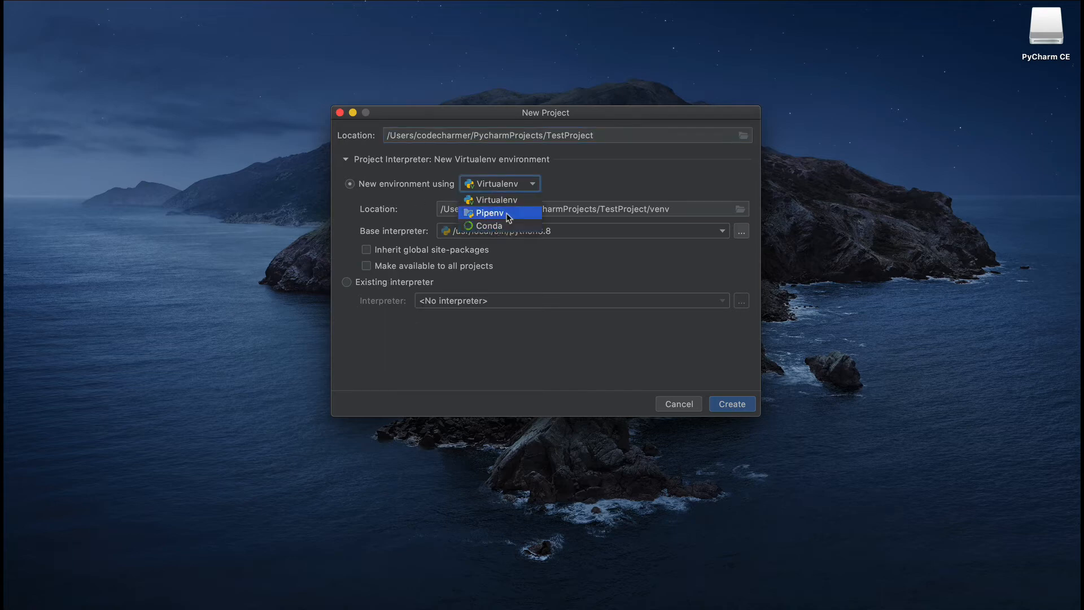
left_click(581, 181)
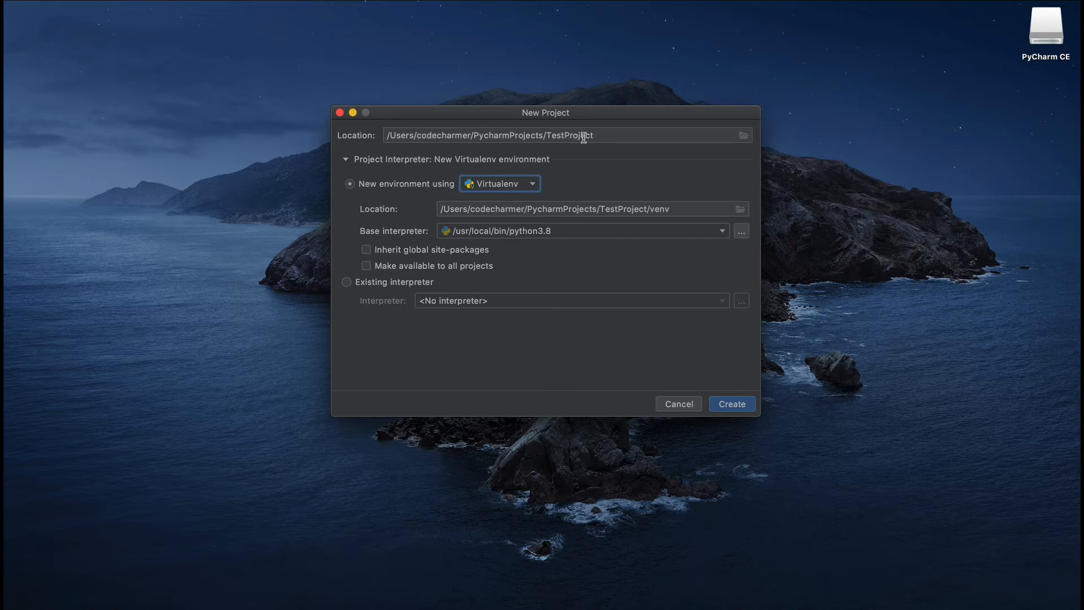
left_click_drag(597, 136, 546, 137)
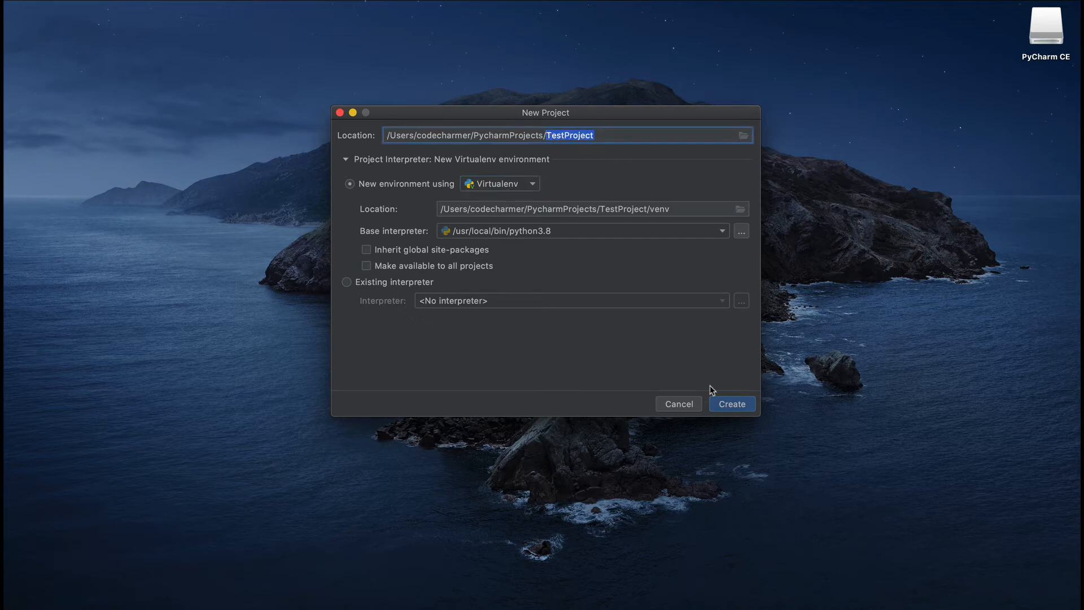
left_click(738, 410)
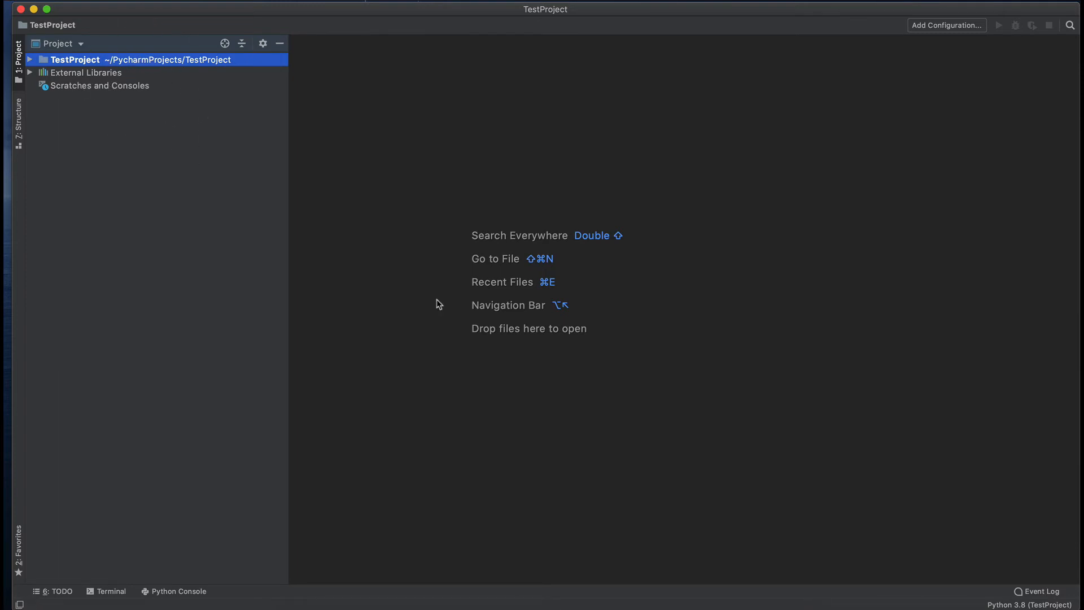
Step: Examine the contents of the project's venv folder and its bin subfolder, then collapse venv
left_click(30, 60)
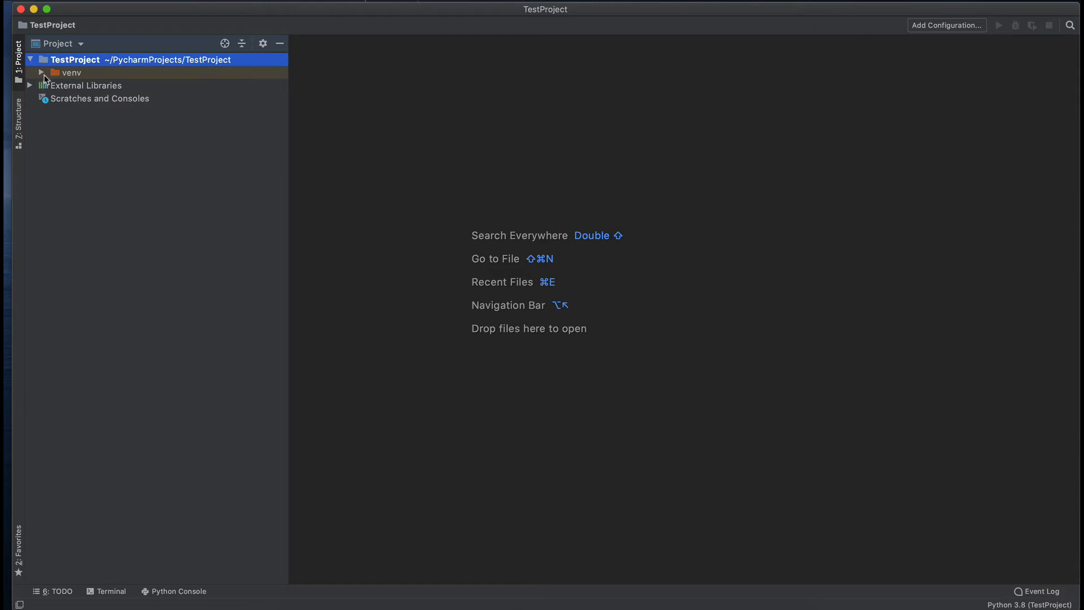
left_click(41, 73)
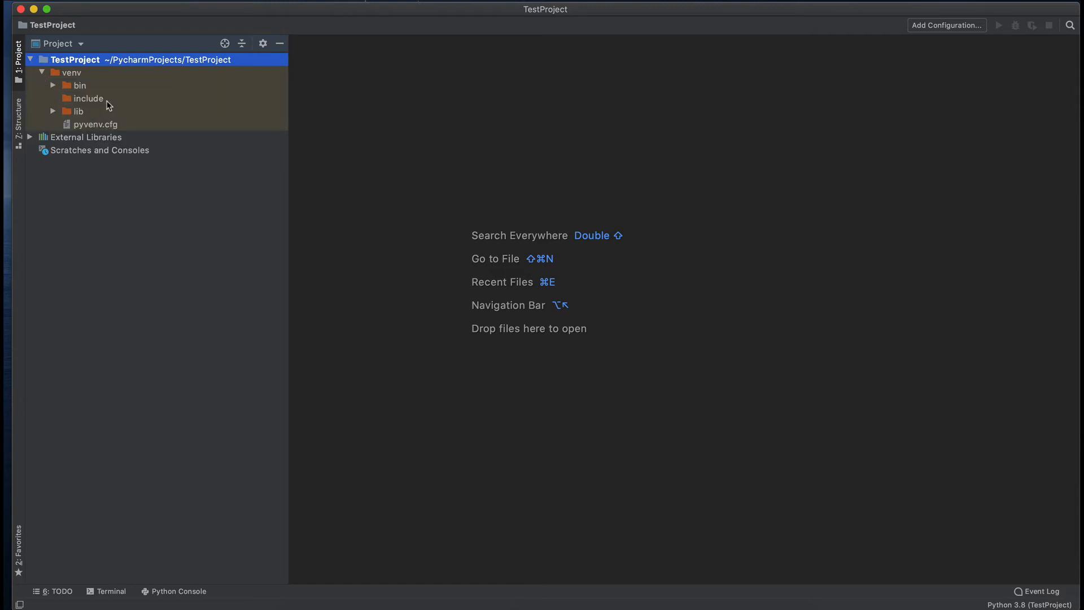
left_click(53, 85)
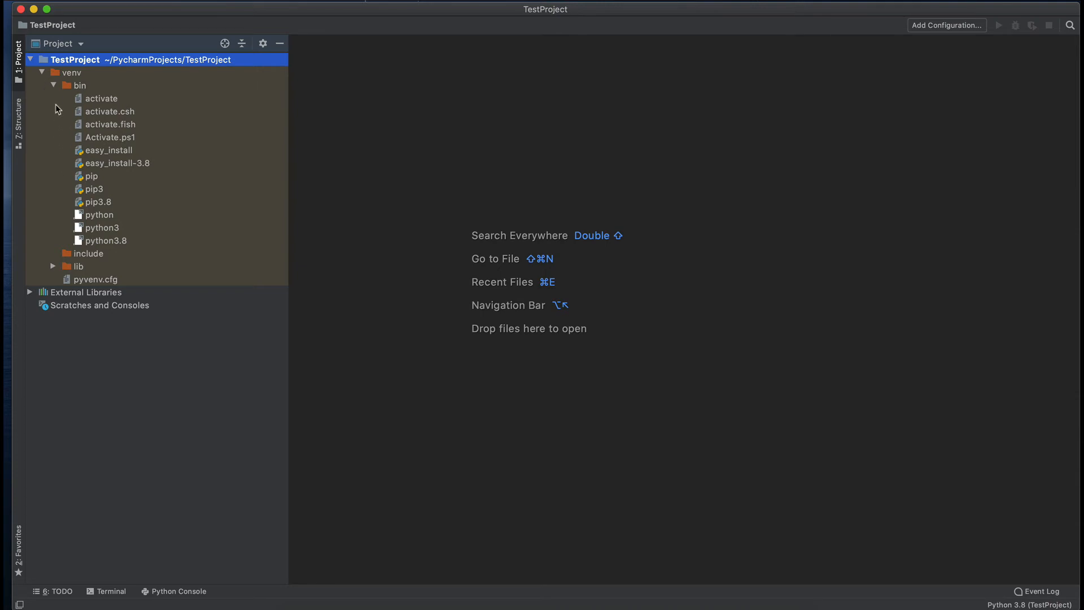
left_click(43, 73)
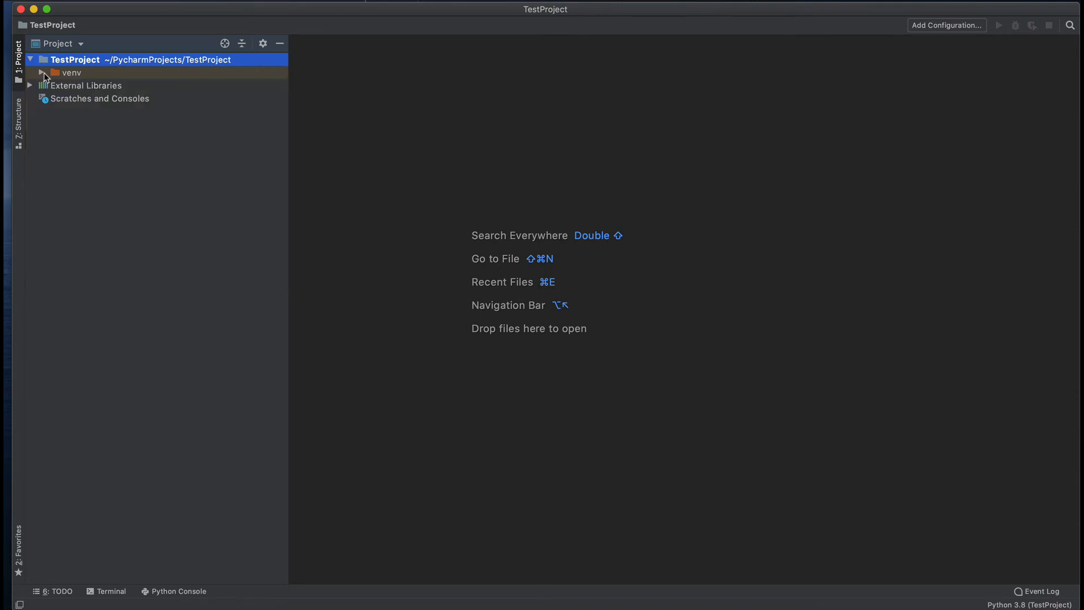
Step: Create a new Python file named test.py in the TestProject root
right_click(83, 66)
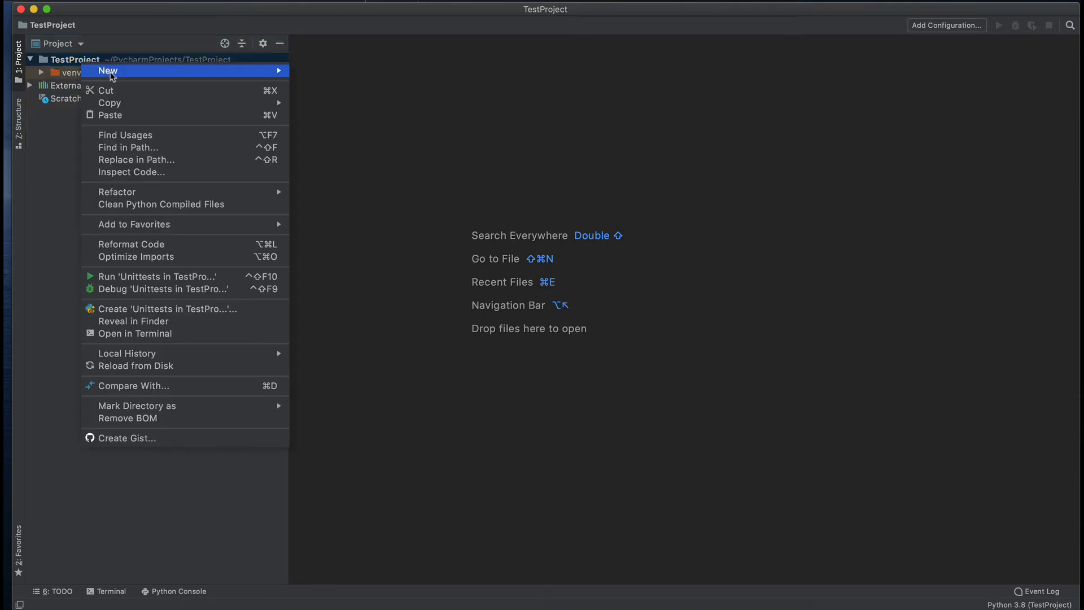
mouse_move(117, 73)
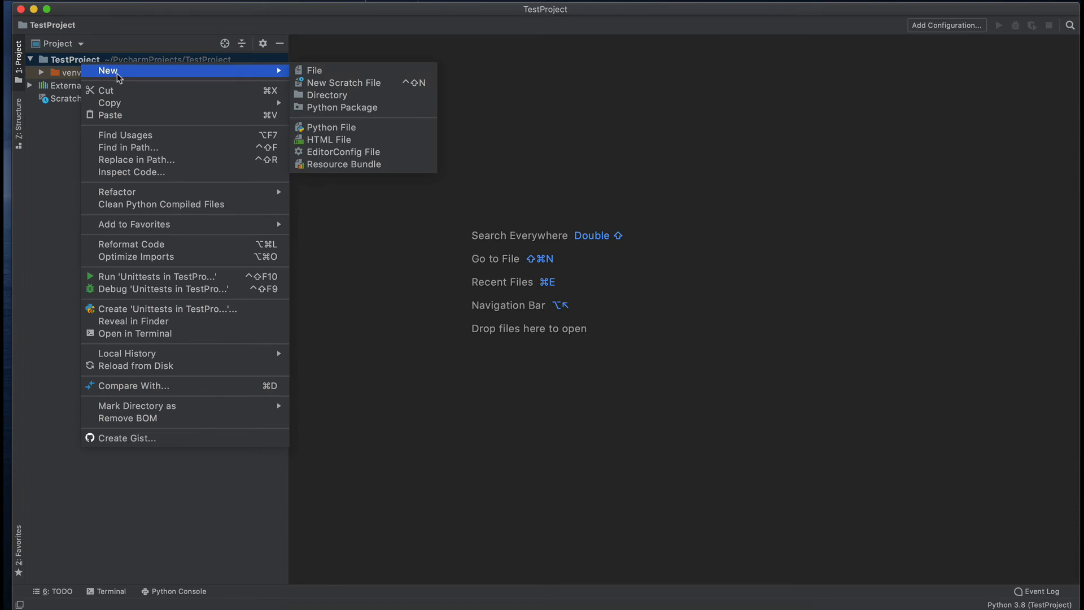
left_click(312, 130)
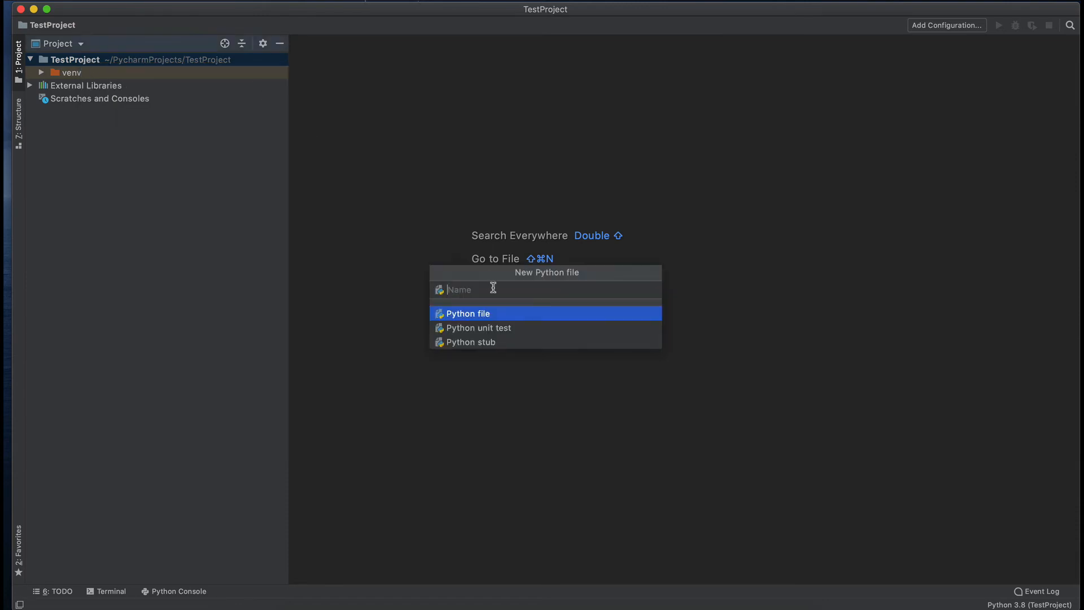
type("test.py")
key("Return")
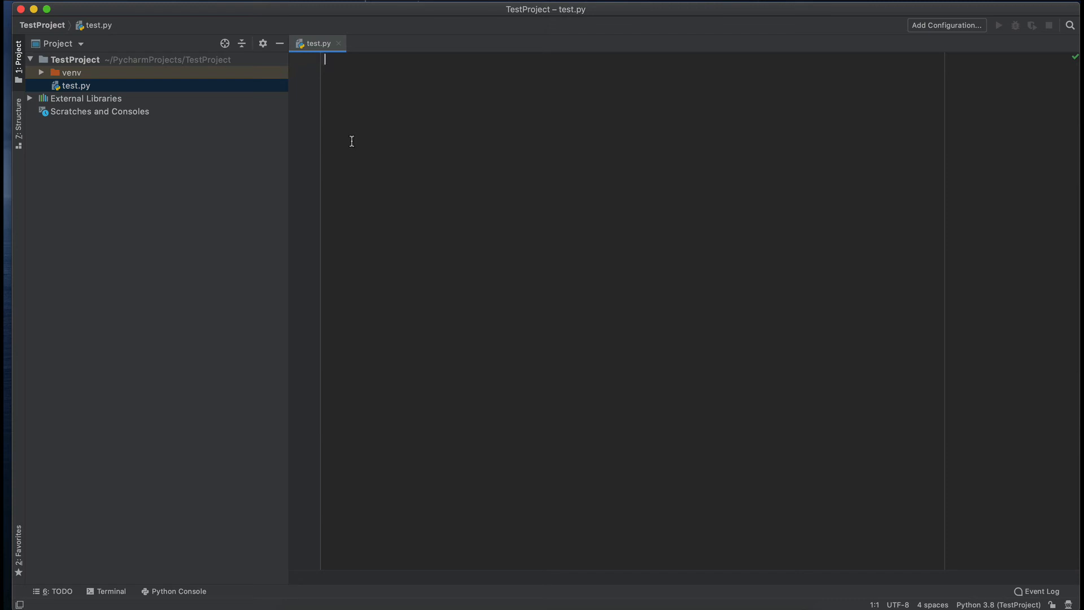
Step: Write the statement print("Hello World!"); on the first line of test.py
type("print(")
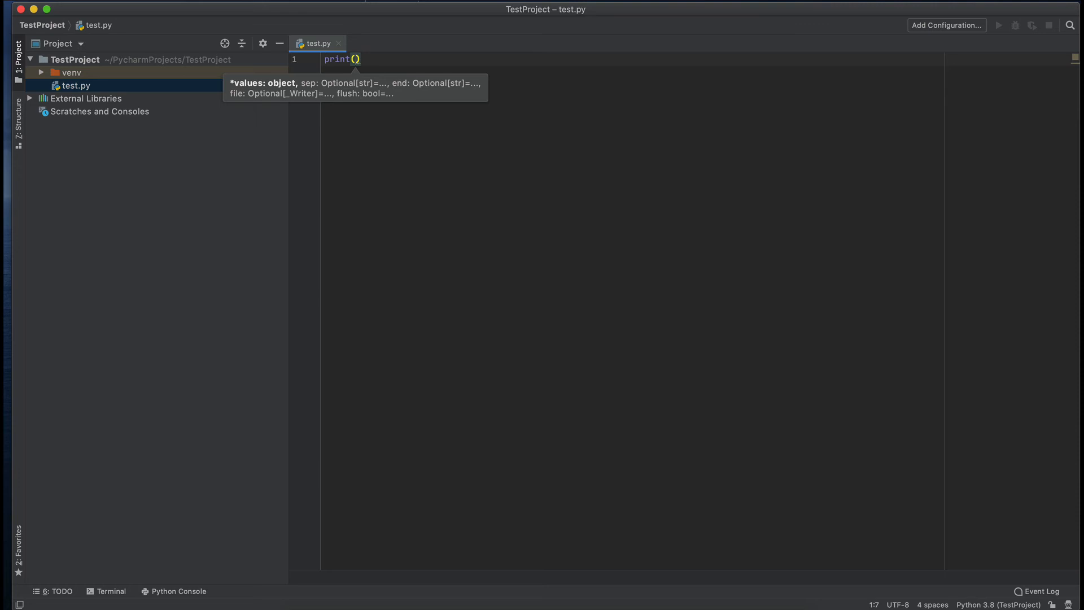
type("\"")
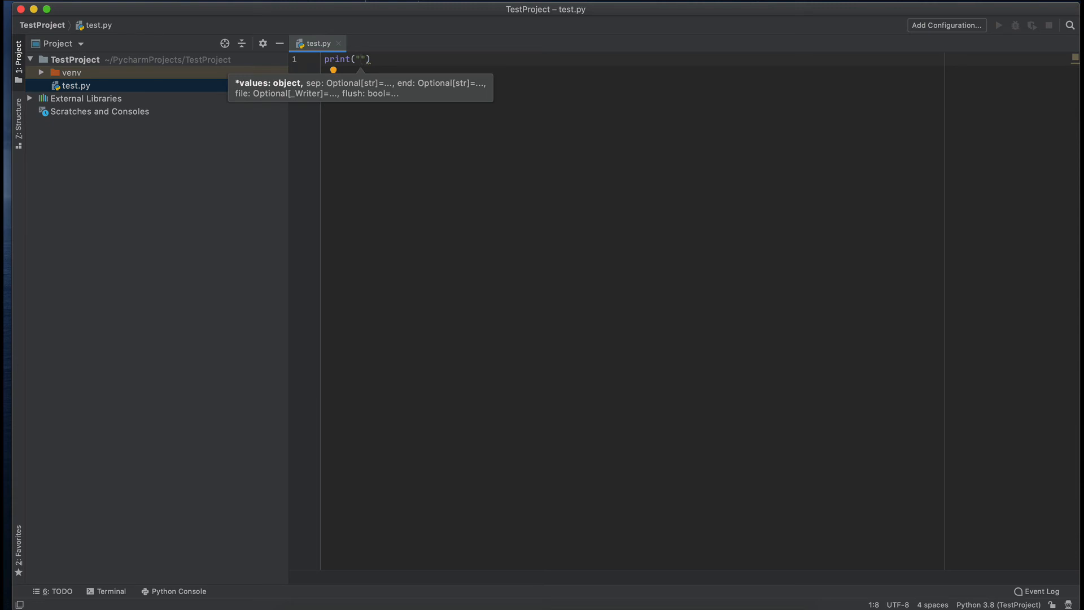
type("Hello ")
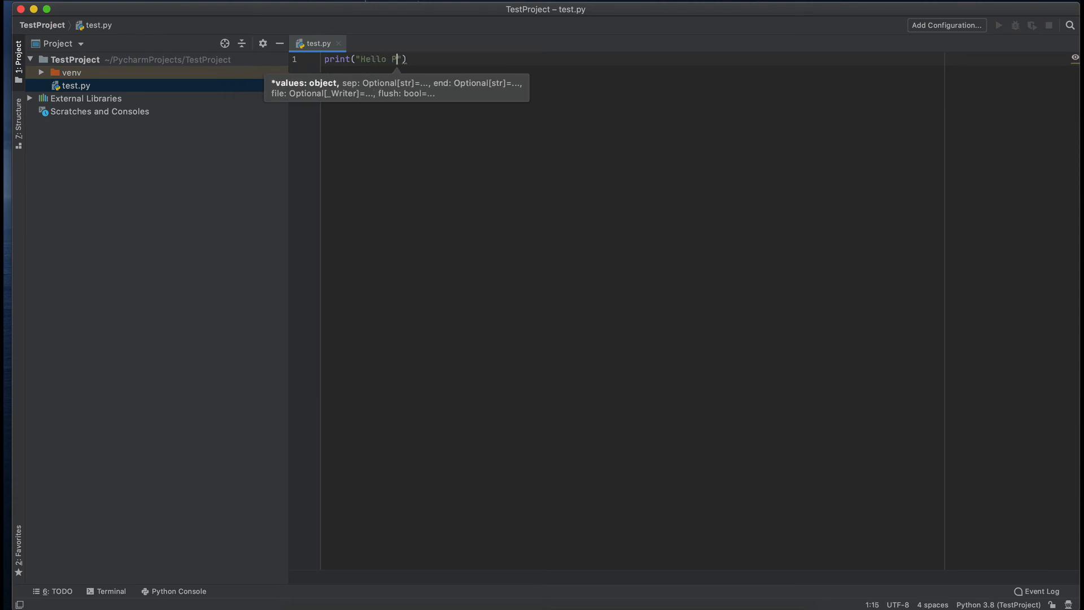
type("World!")
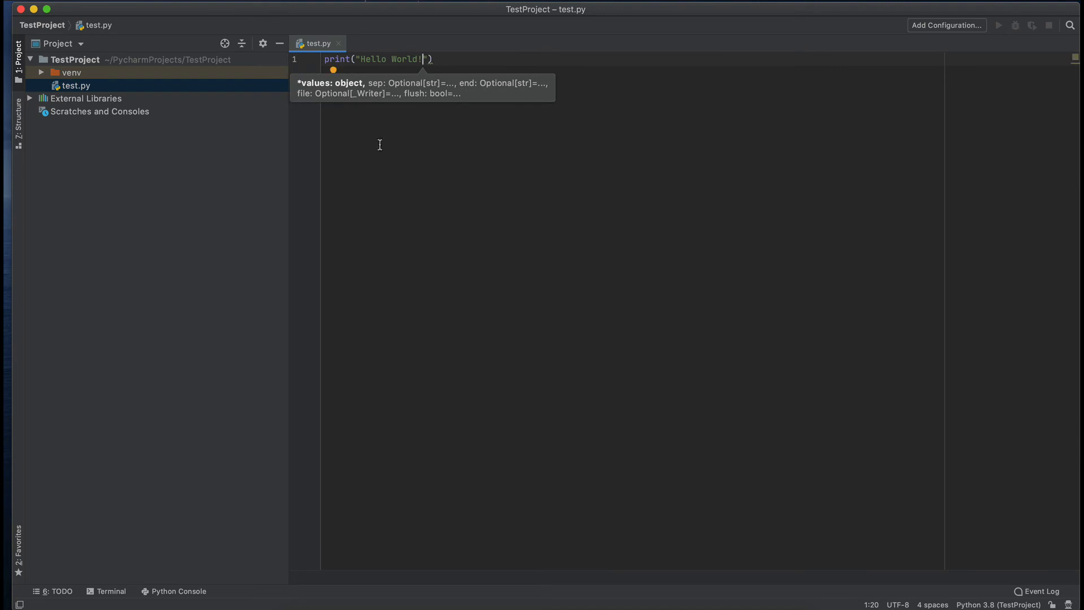
left_click(454, 71)
type(";")
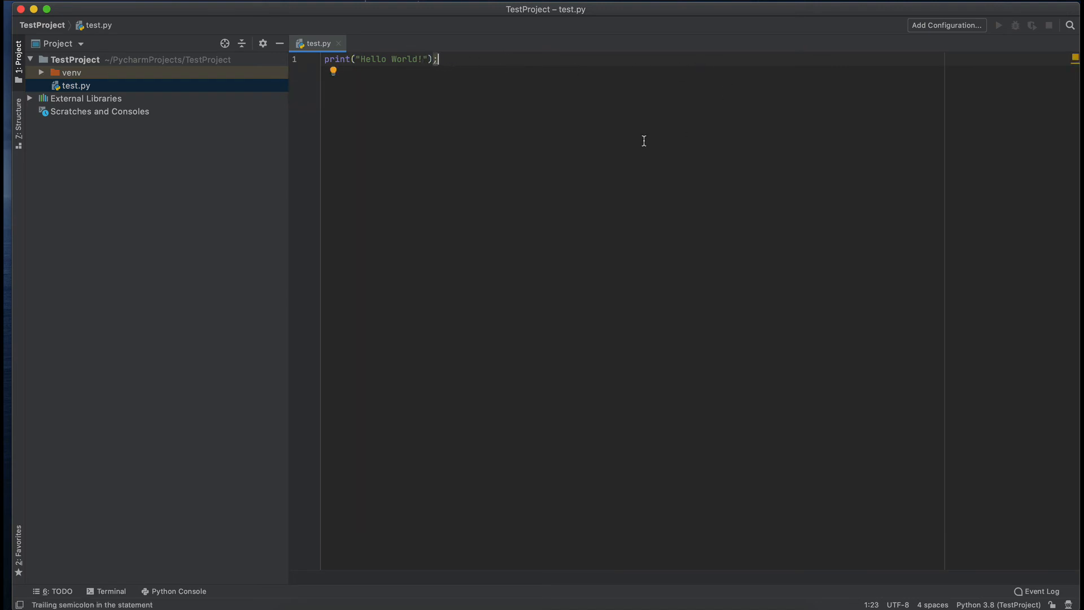
Step: Run the test script and highlight the project name, script file name and printed text in its output
right_click(556, 170)
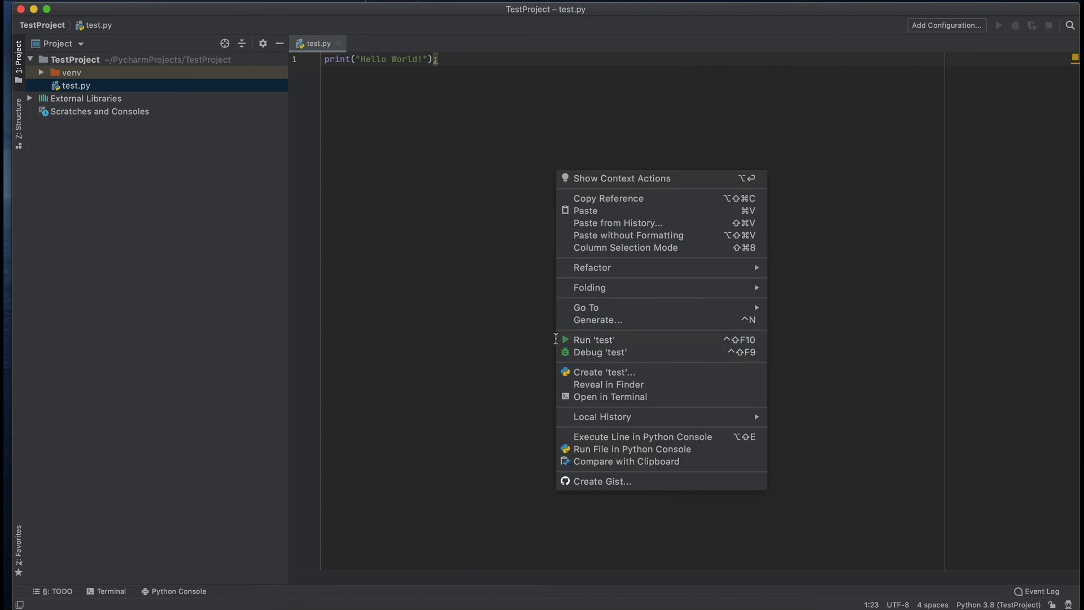
left_click(593, 339)
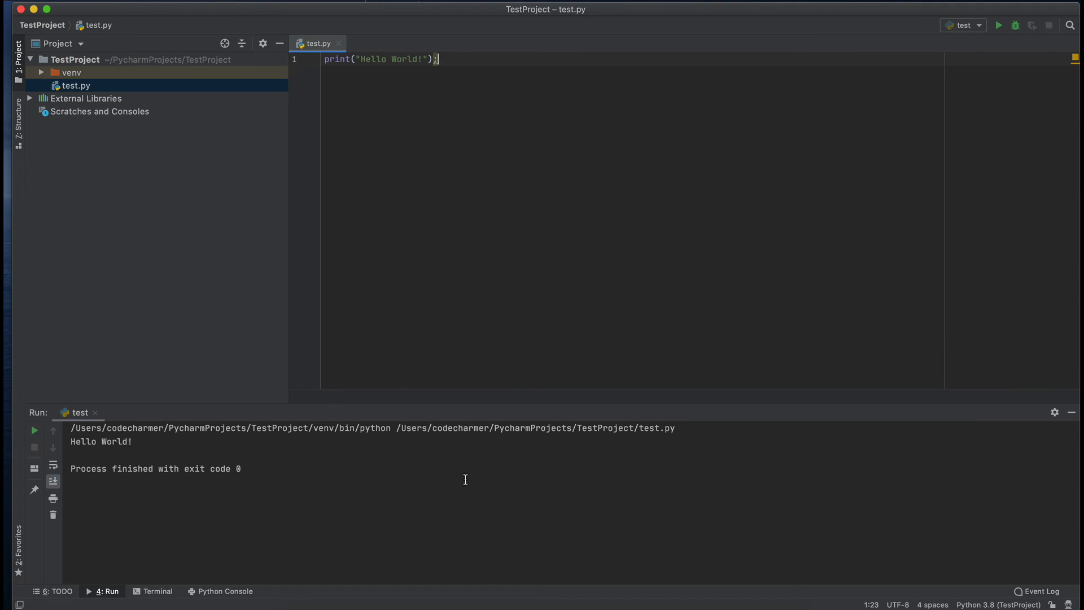
double_click(614, 428)
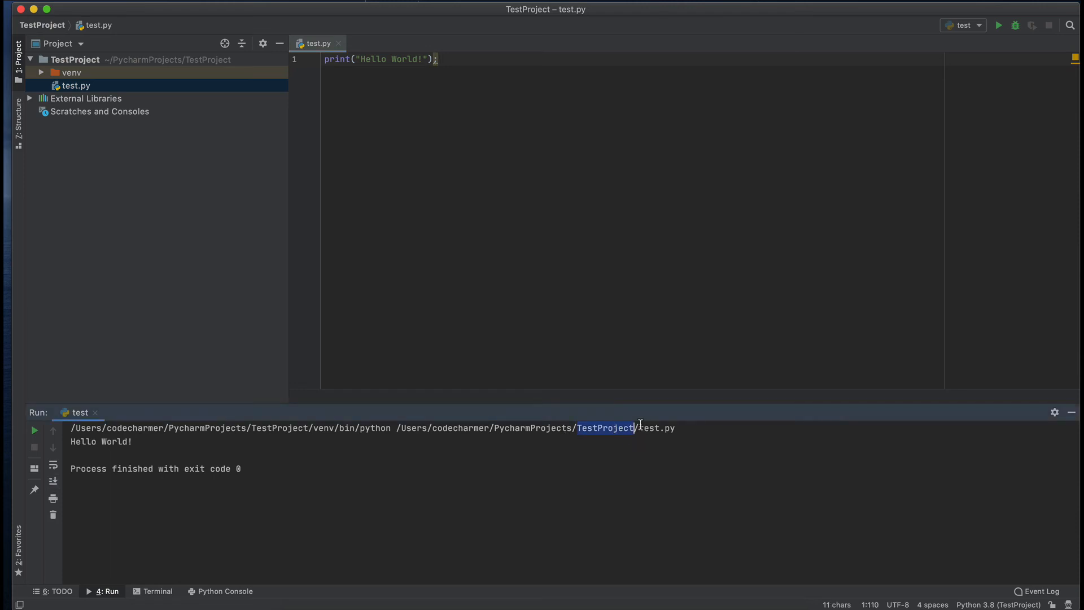
left_click_drag(639, 428, 685, 428)
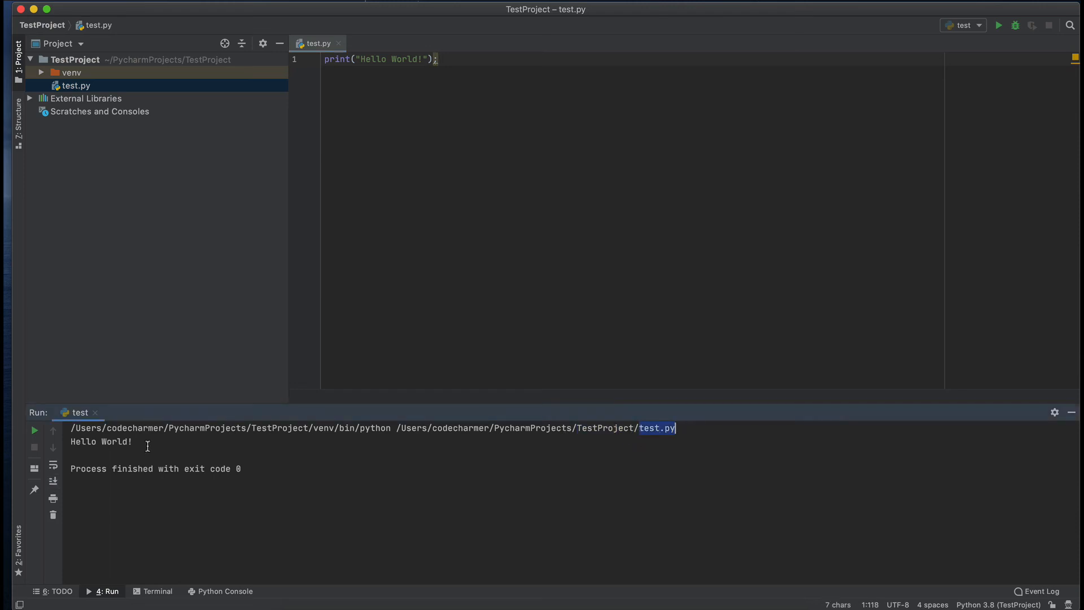
left_click_drag(148, 442, 70, 441)
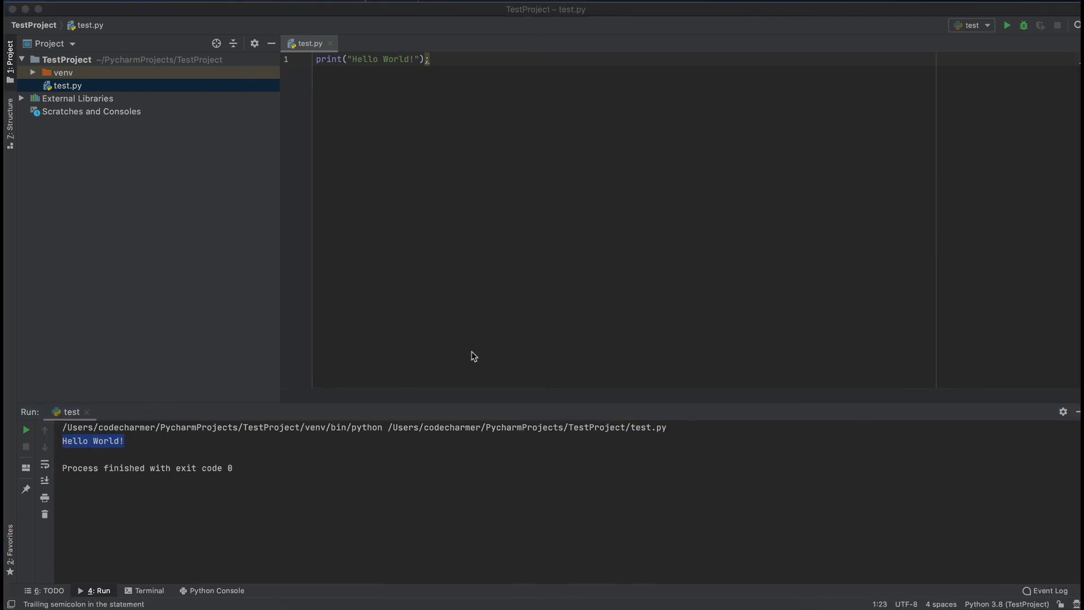
Step: Run the script from the project's terminal with python3 test.py and highlight the printed line
right_click(468, 247)
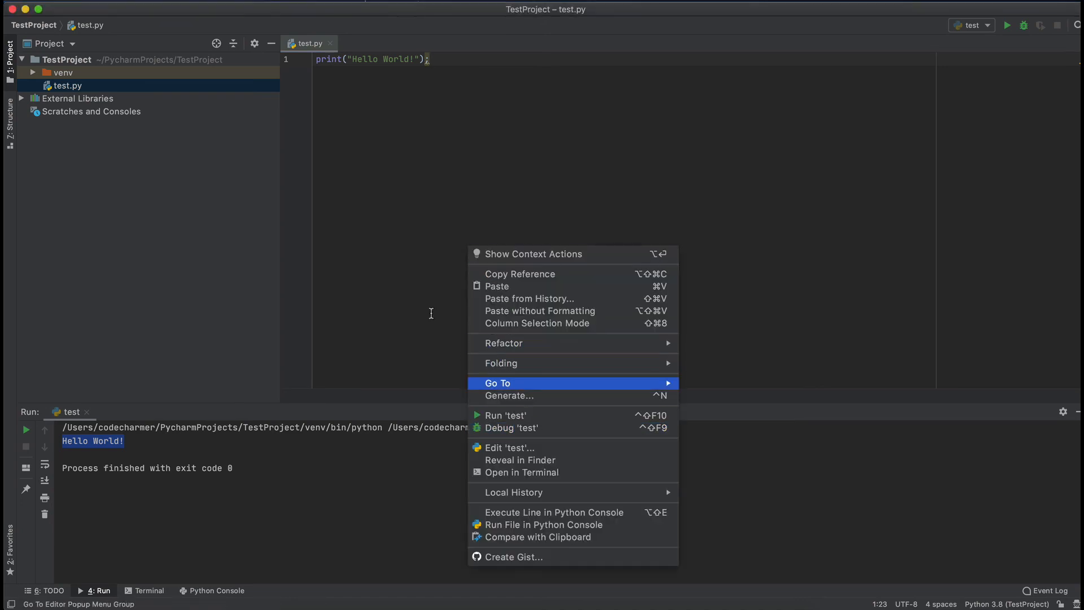
left_click(421, 261)
left_click(148, 590)
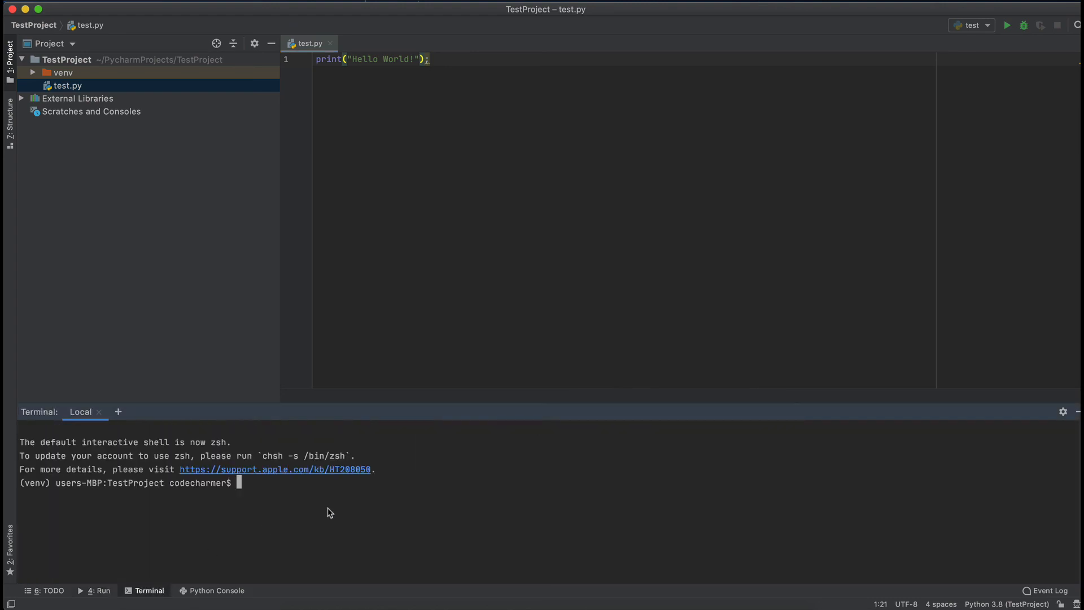
type("python3 test.py")
key("Return")
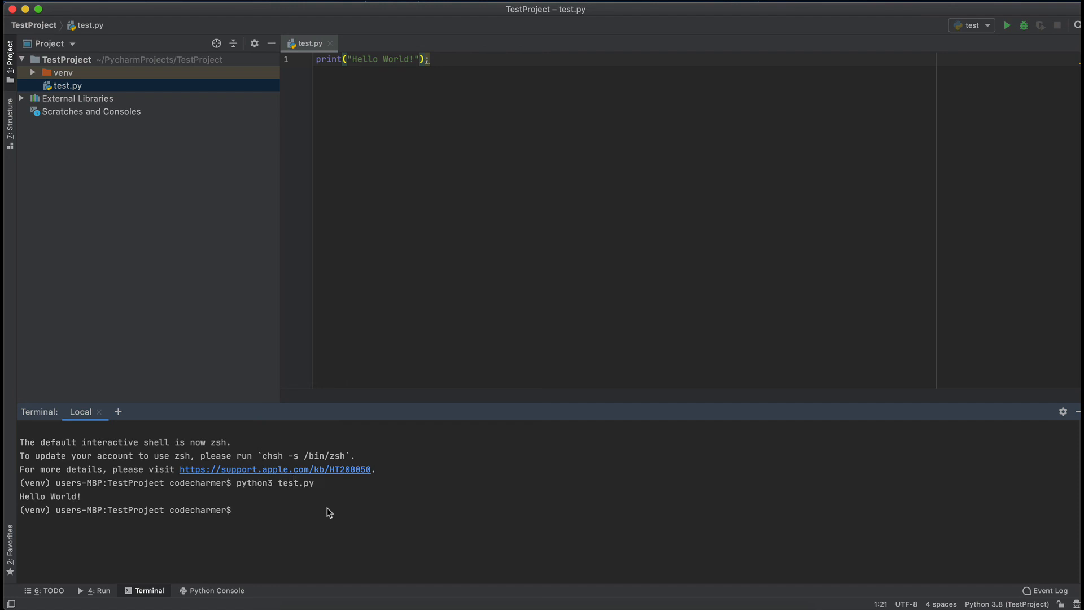
left_click_drag(85, 498, 84, 499)
triple_click(79, 497)
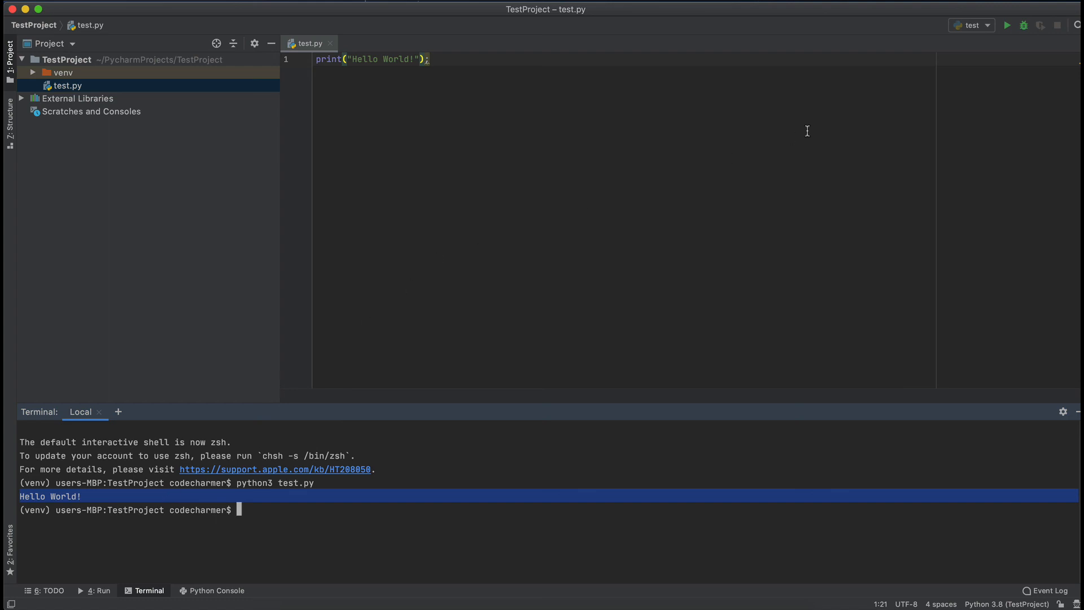
Step: Run the test configuration again and delete the trailing semicolon from the print statement in test.py
right_click(695, 189)
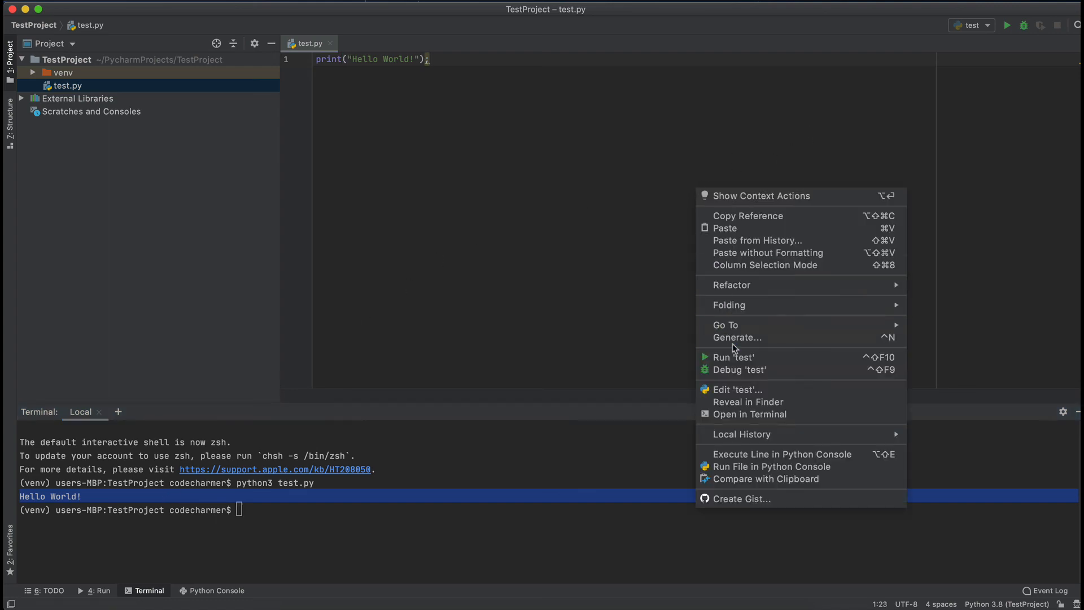
left_click(644, 259)
left_click_drag(279, 494, 272, 494)
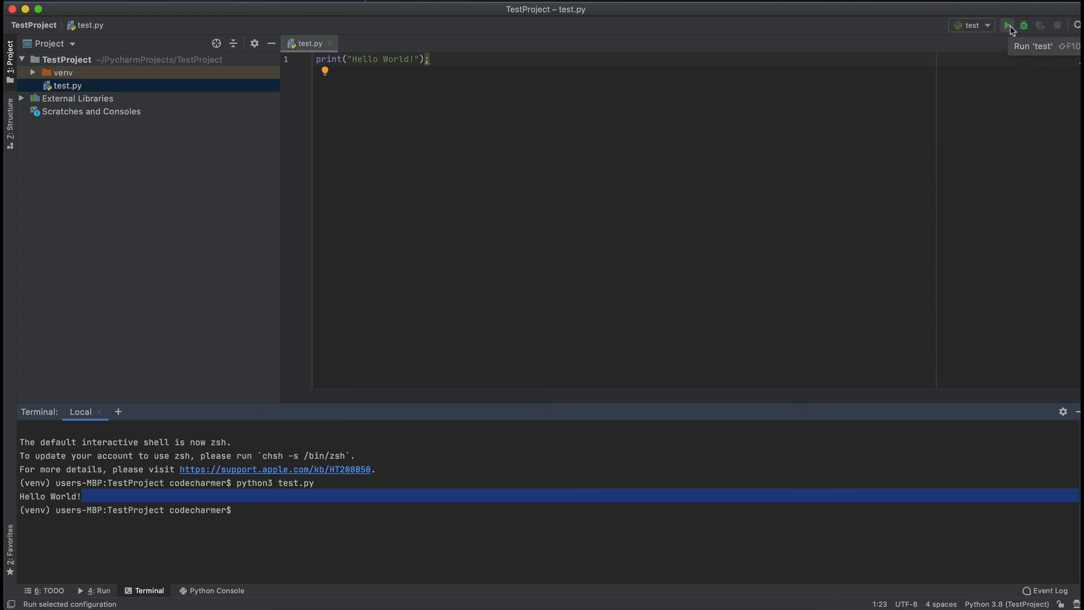
left_click(1009, 26)
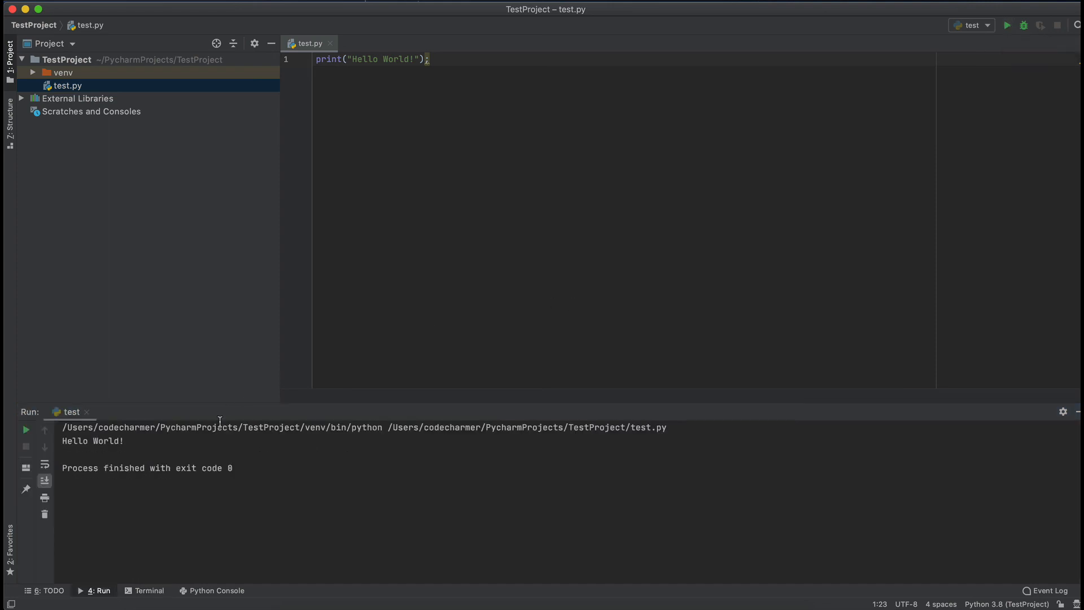
key("BackSpace")
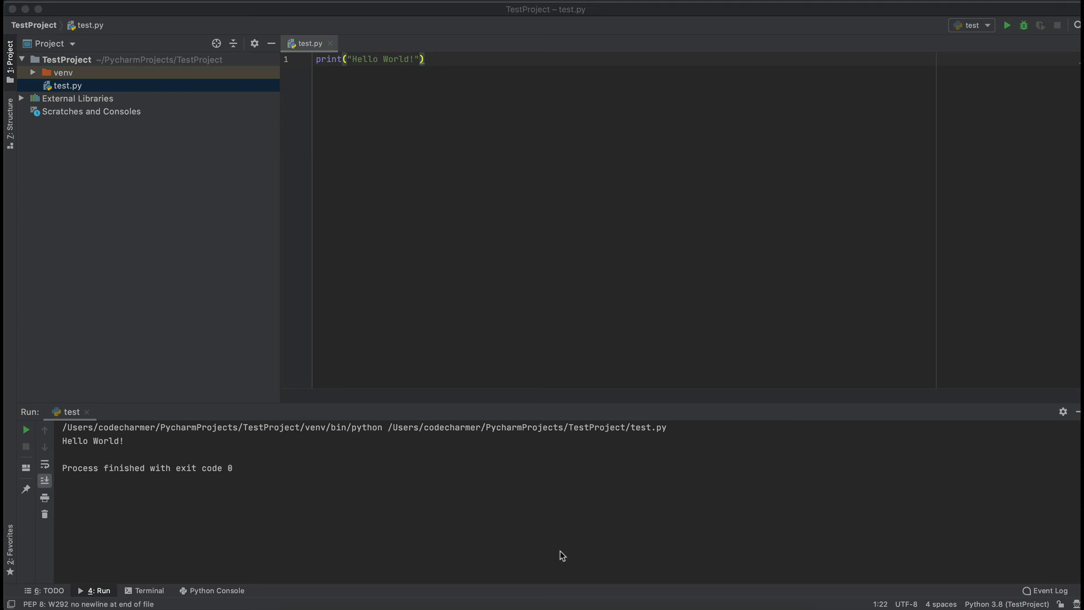